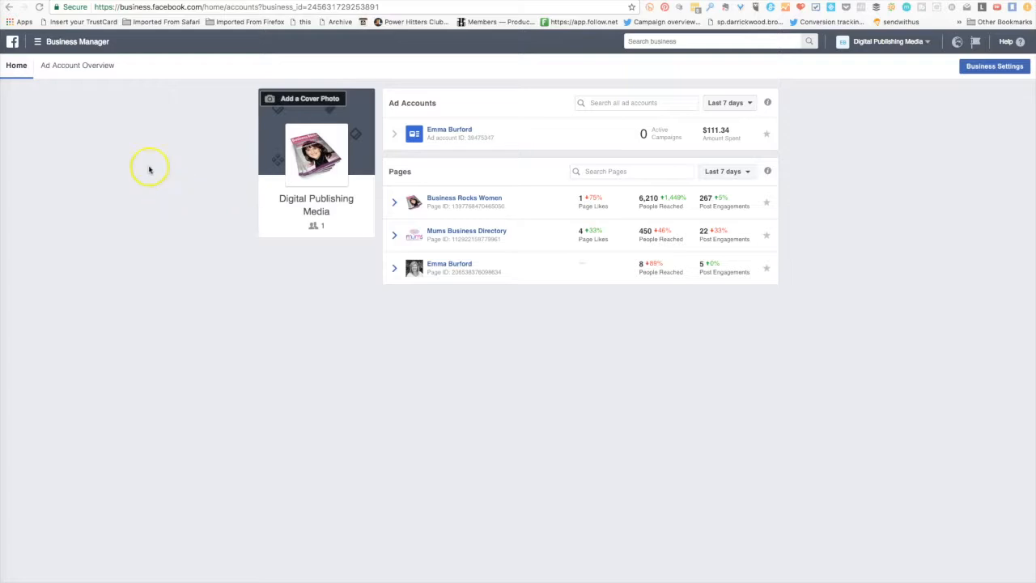
- Open the Pixels page among the Assets tools of Business Manager
left_click(35, 41)
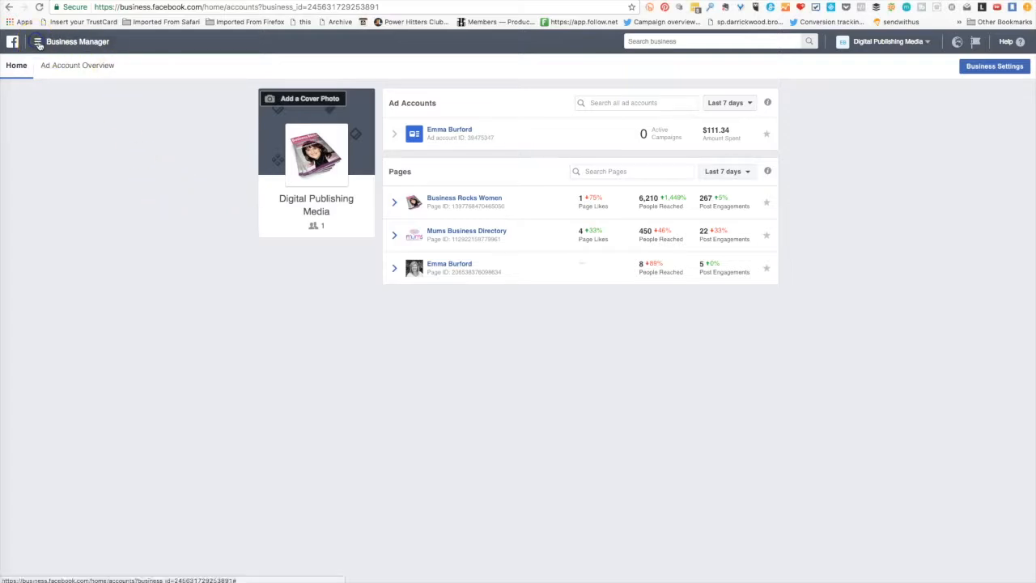
left_click(38, 43)
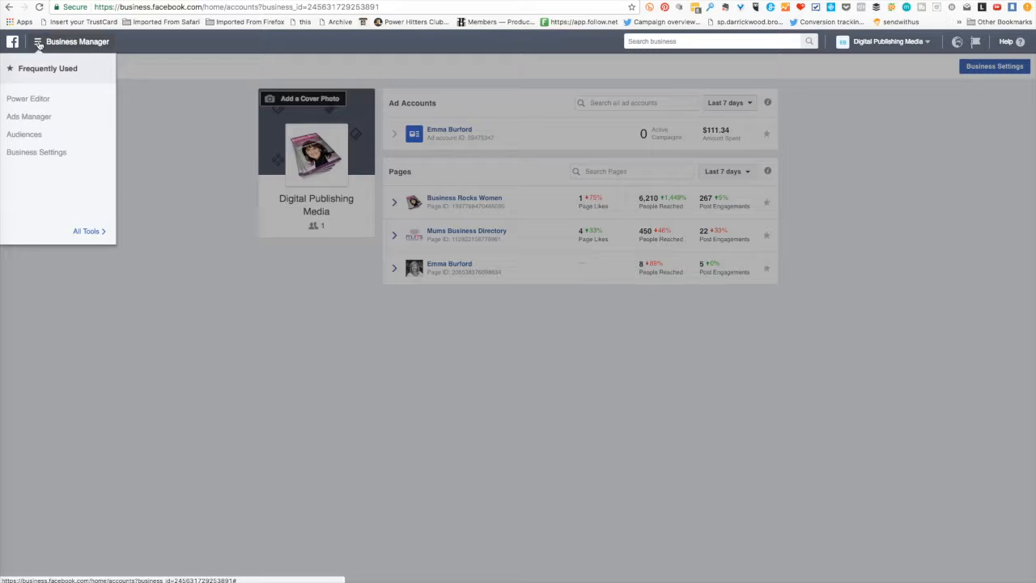
left_click(86, 231)
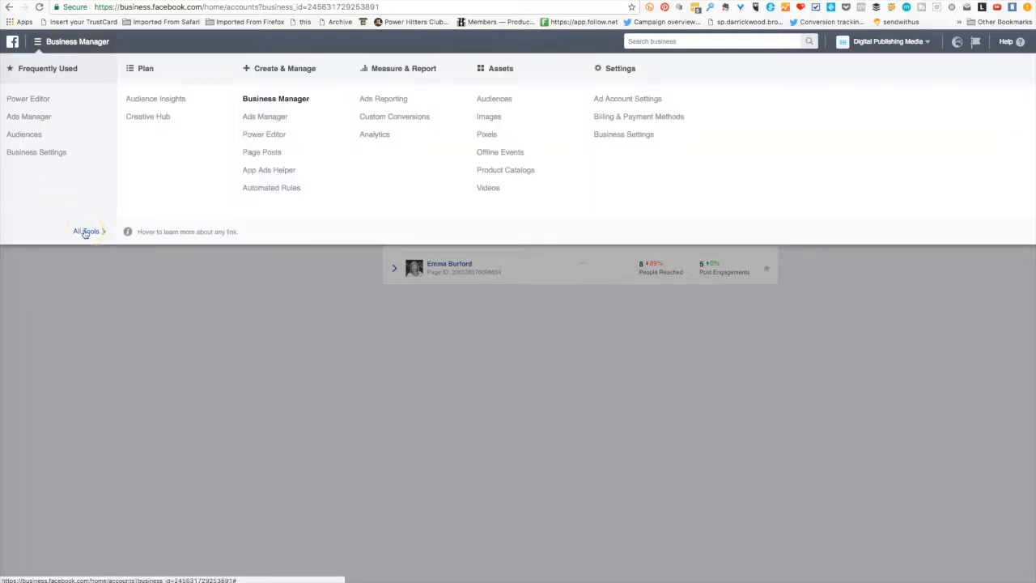
left_click(487, 136)
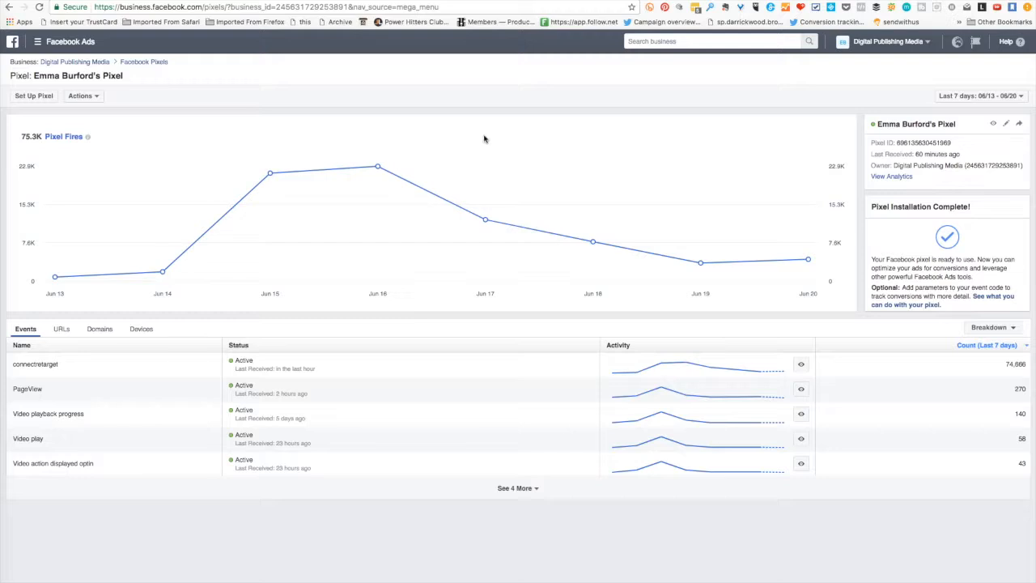
- View the raw pixel fires of the last 24 hours for the connectretarget event and close the list
mouse_move(173, 268)
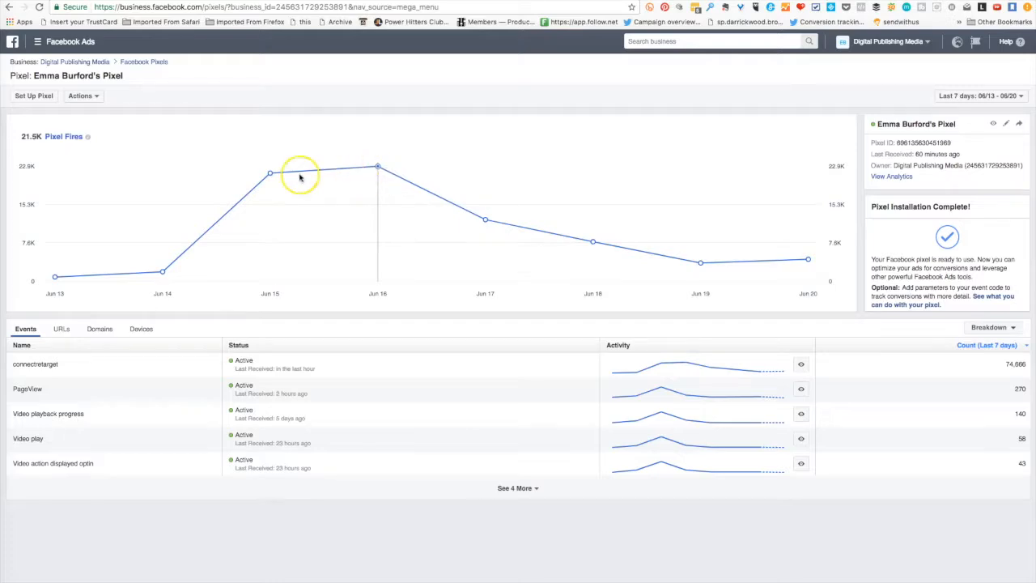
left_click(800, 363)
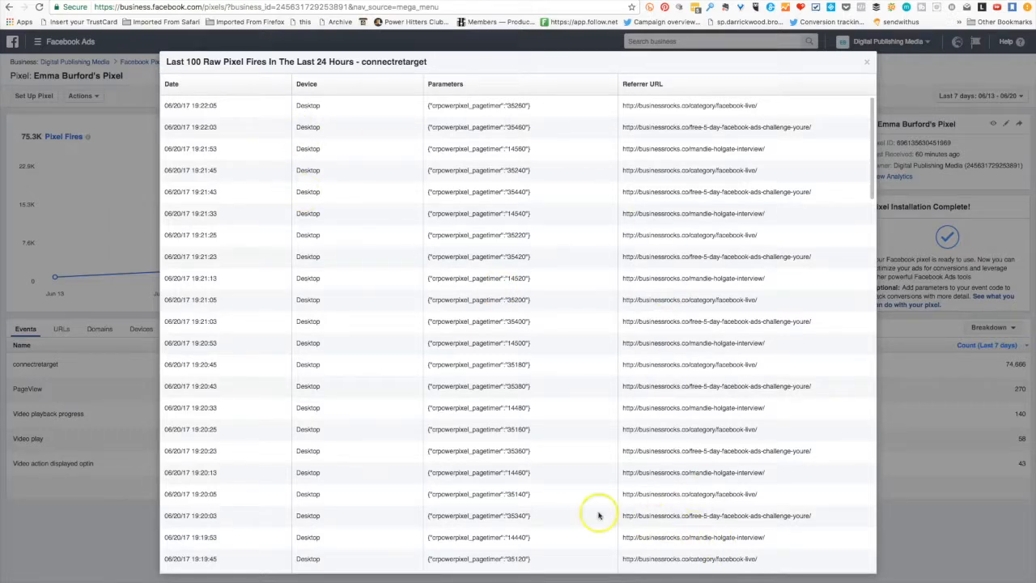
left_click(867, 62)
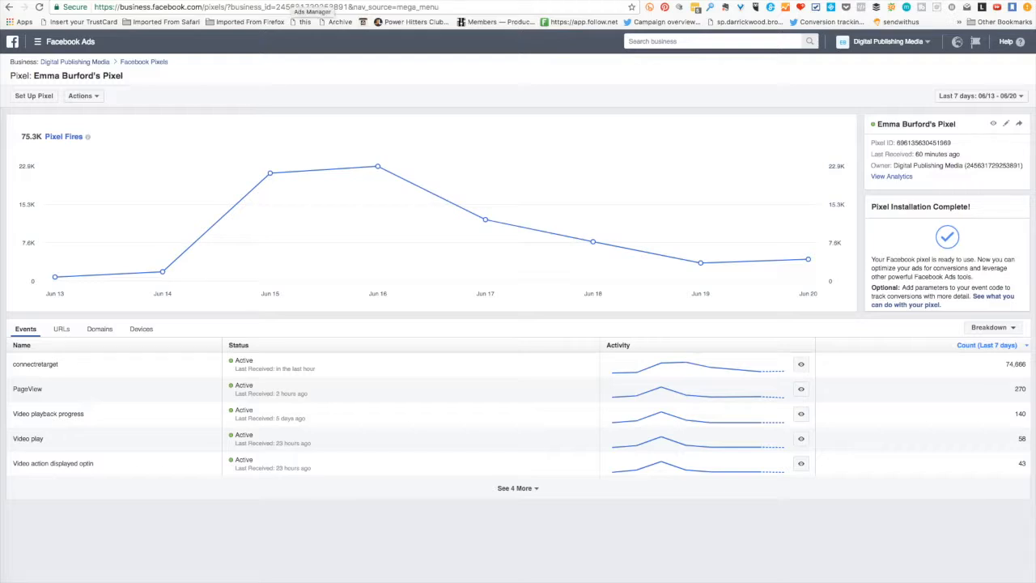
- Switch to the personal ad account's Pixels page and create a Facebook pixel named "Test Pixel"
left_click(305, 22)
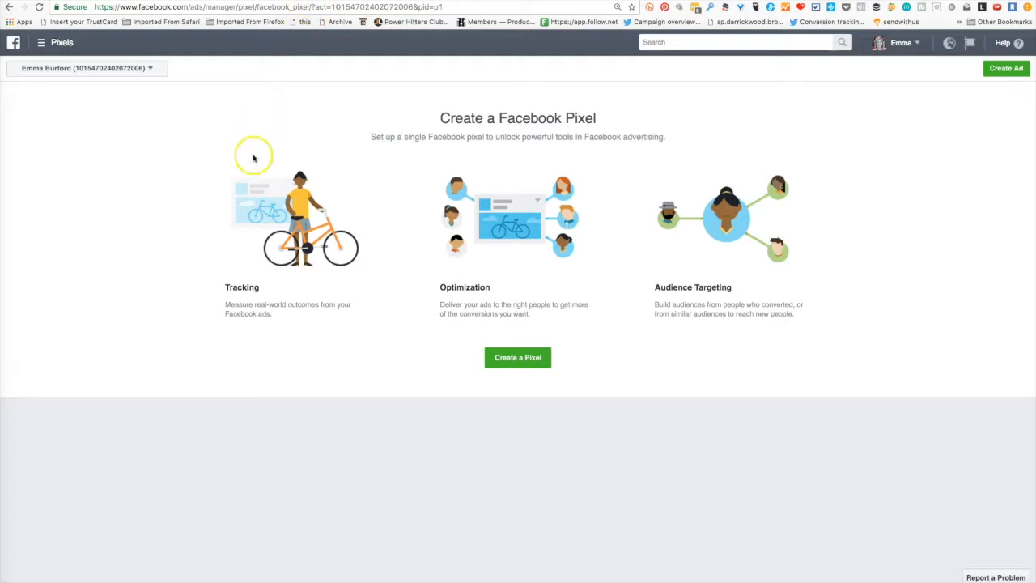
left_click(526, 358)
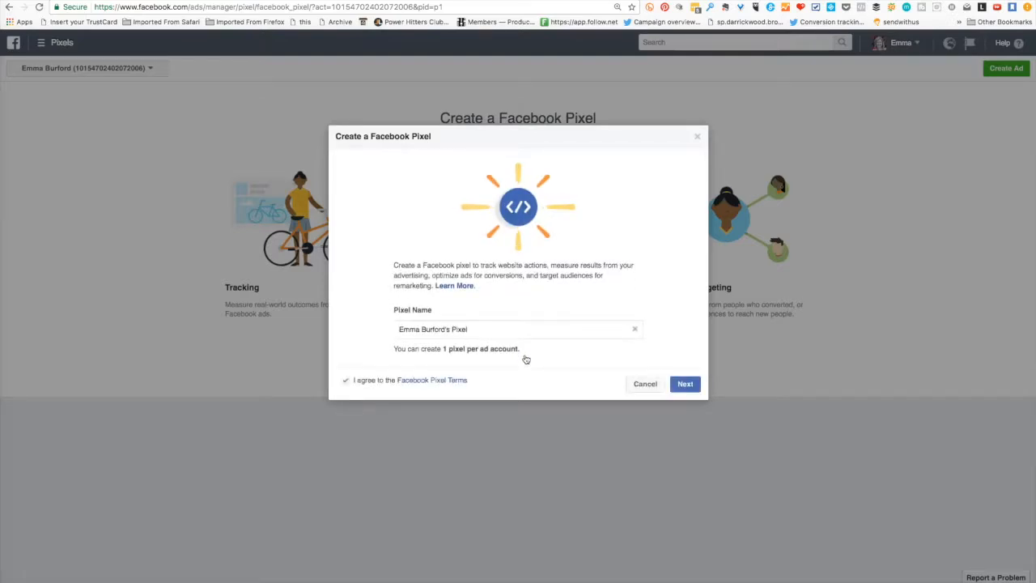
left_click(479, 331)
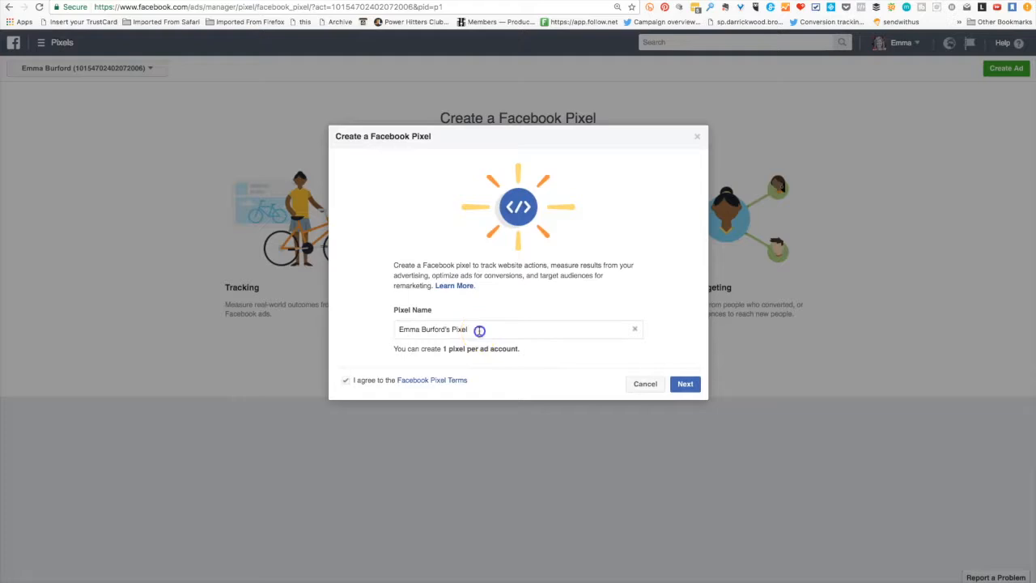
left_click(635, 332)
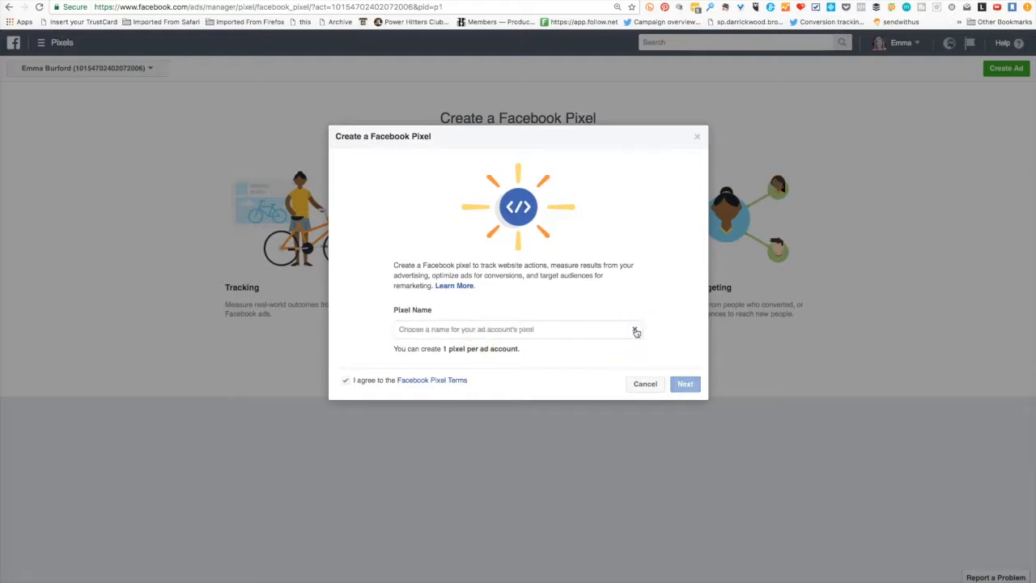
left_click(433, 329)
type("Test Pixel")
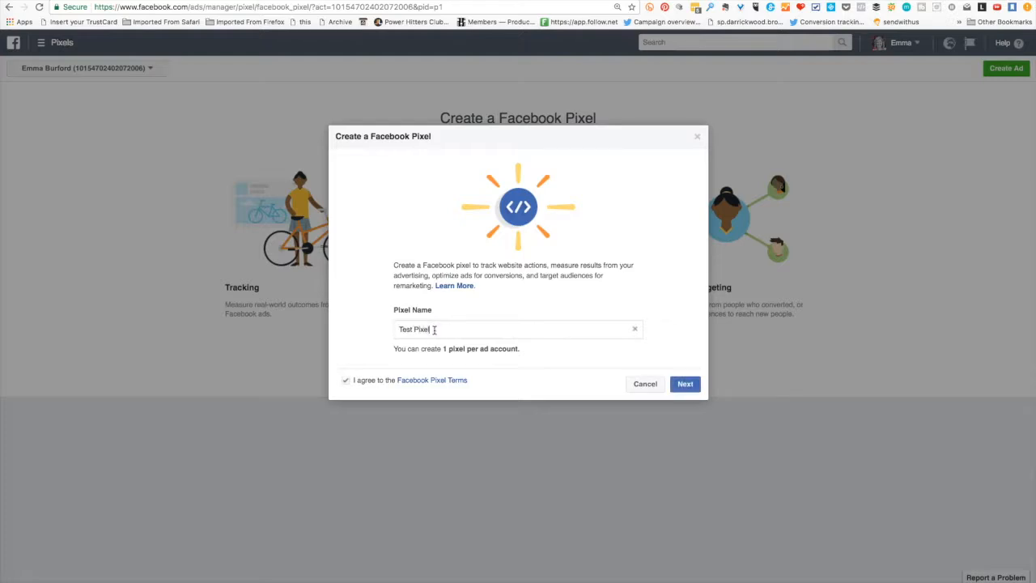
left_click(686, 384)
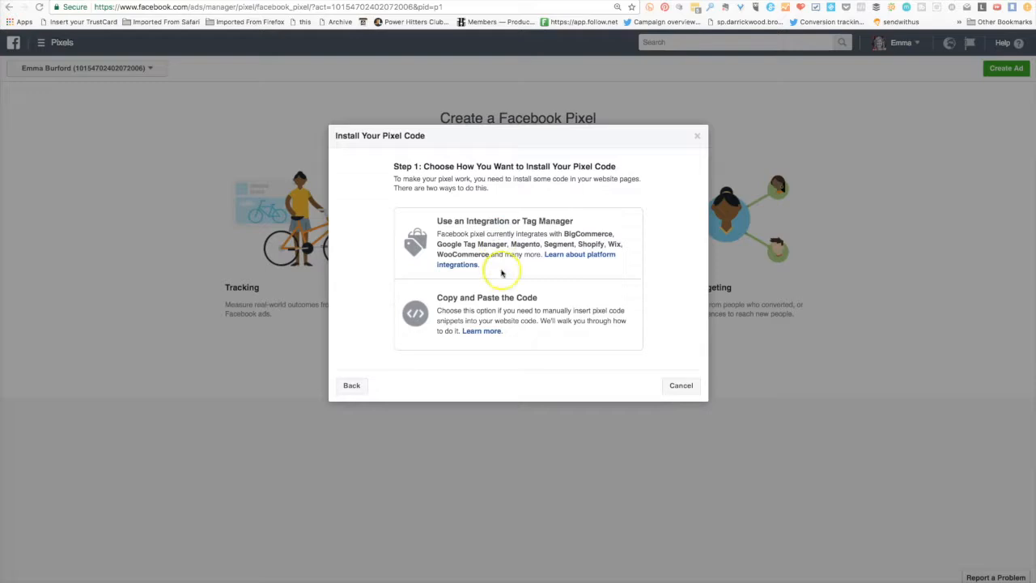
- Choose the Copy and Paste the Code installation method and copy the entire pixel base code to the clipboard
left_click(501, 315)
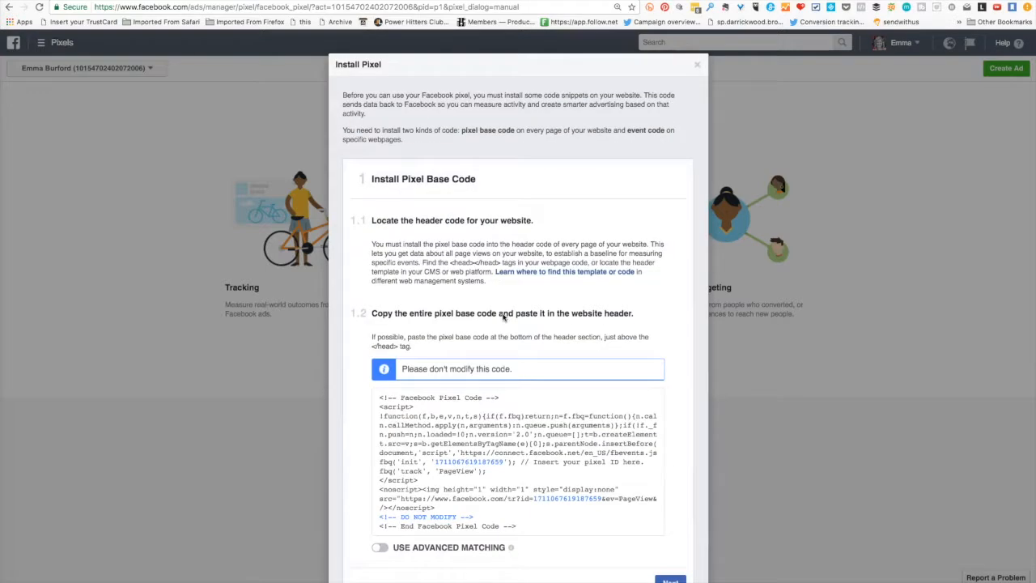
scroll(502, 317, "down", 2)
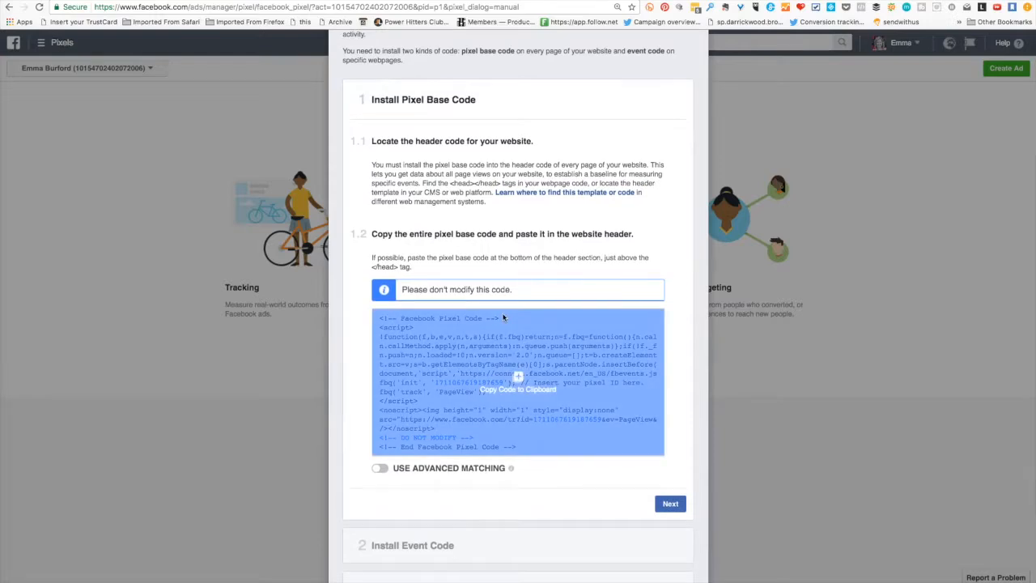
right_click(489, 348)
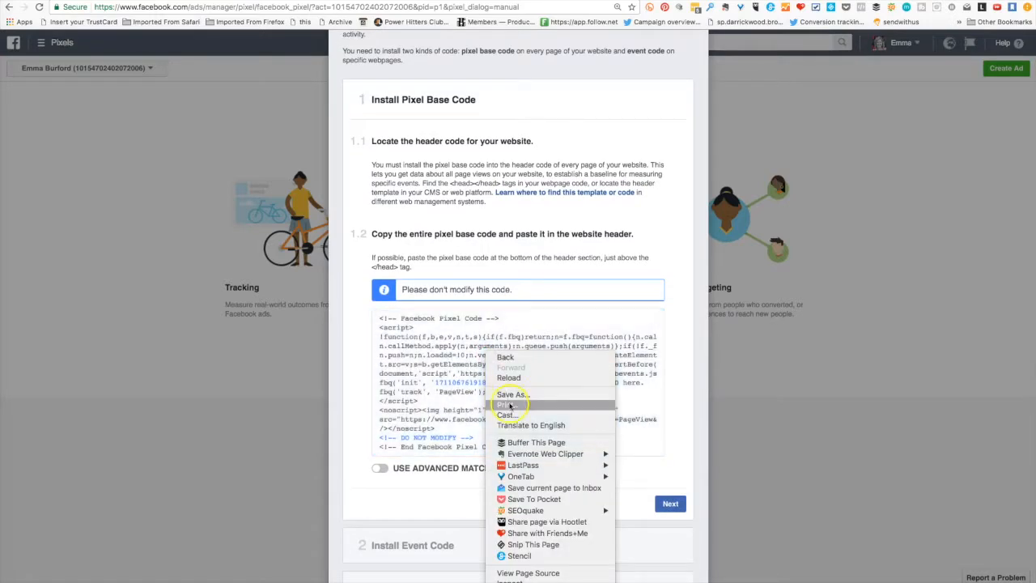
left_click(404, 386)
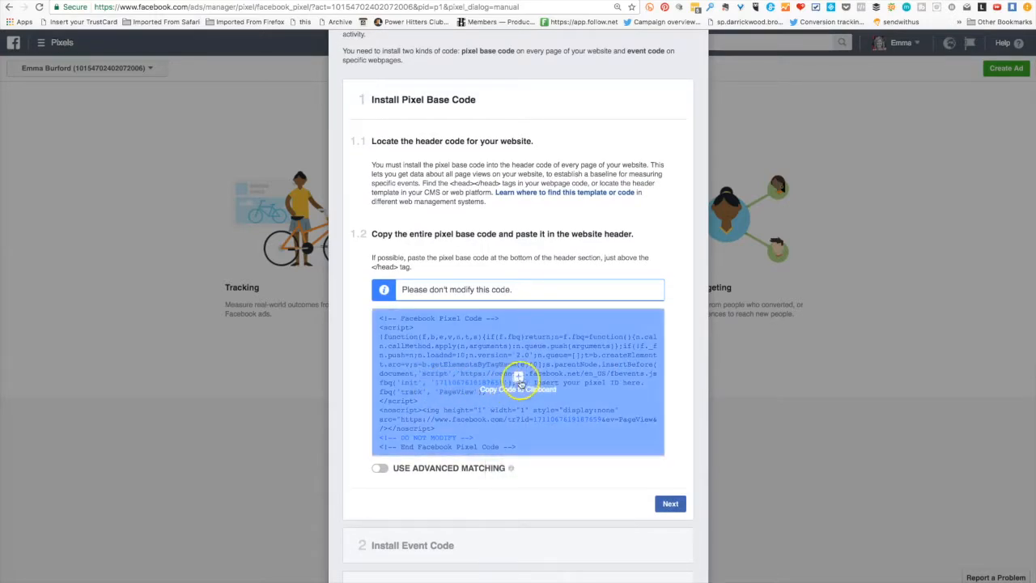
left_click(518, 379)
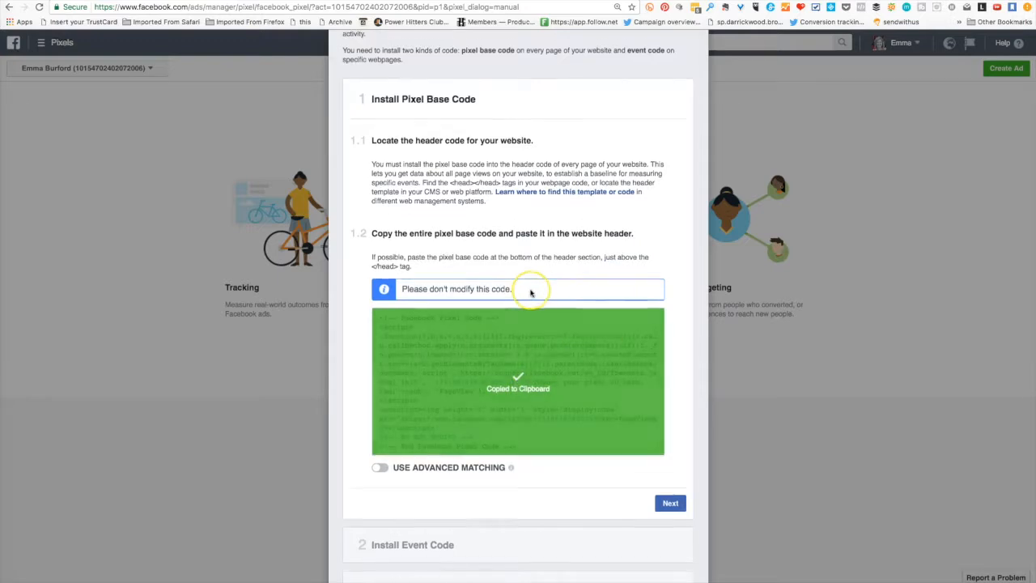
scroll(532, 293, "down", 1)
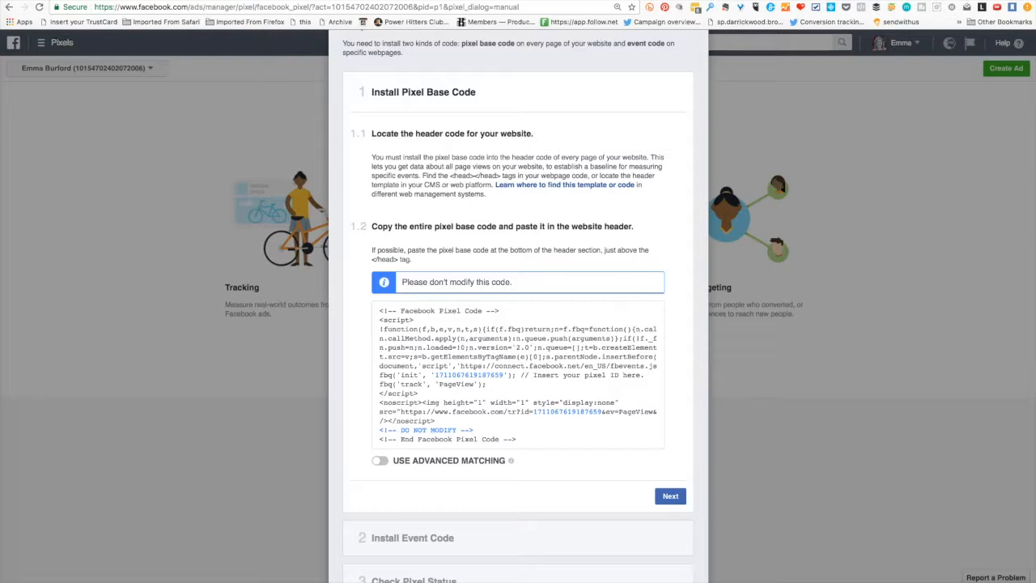
- Switch to the website's Global Settings and paste the copied base code into Google Analytics & Header Custom Code, below the existing Facebook Pixel Code
left_click(426, 396)
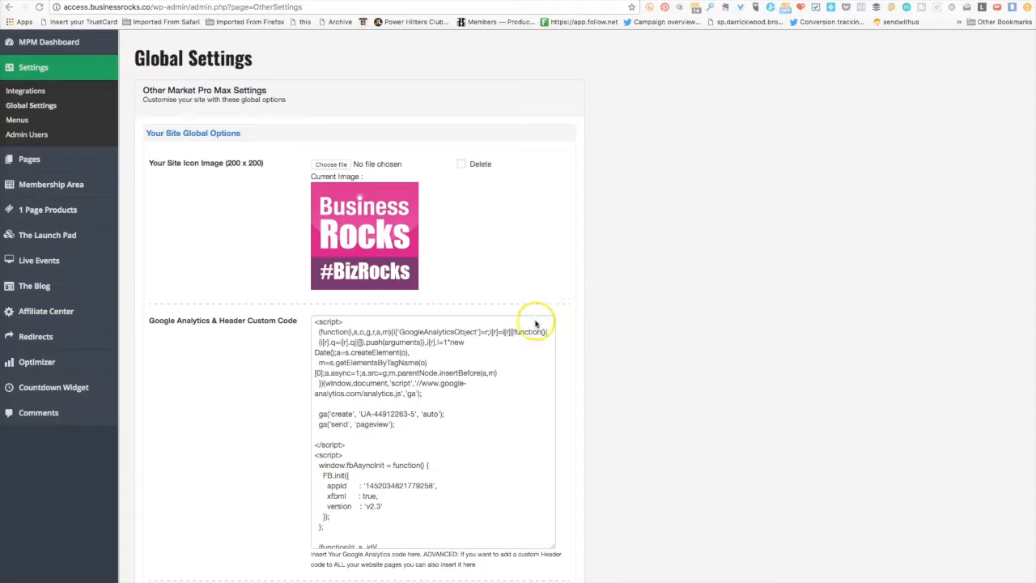
scroll(469, 339, "down", 2)
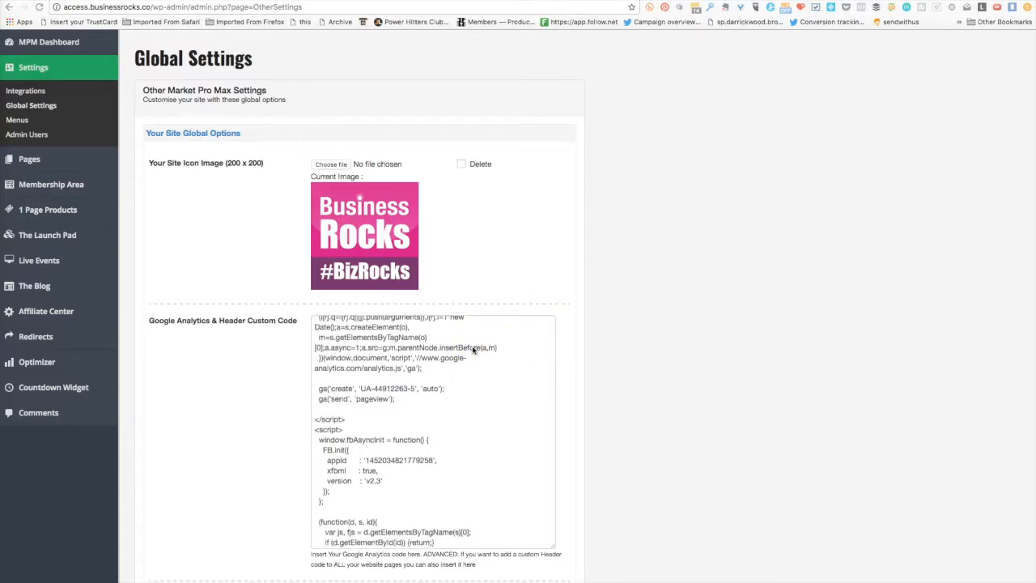
scroll(473, 349, "down", 1)
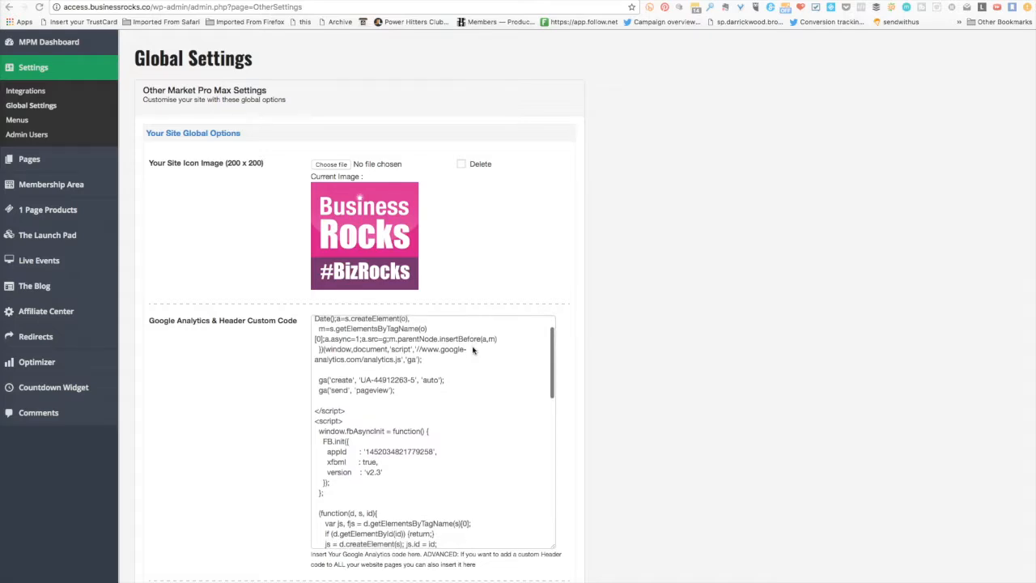
scroll(474, 349, "down", 2)
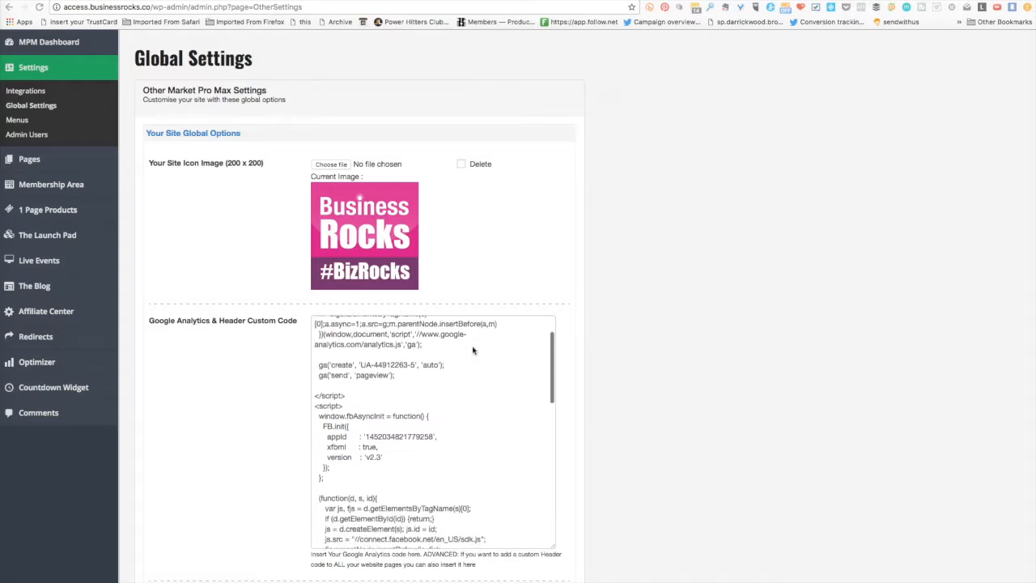
scroll(474, 349, "up", 1)
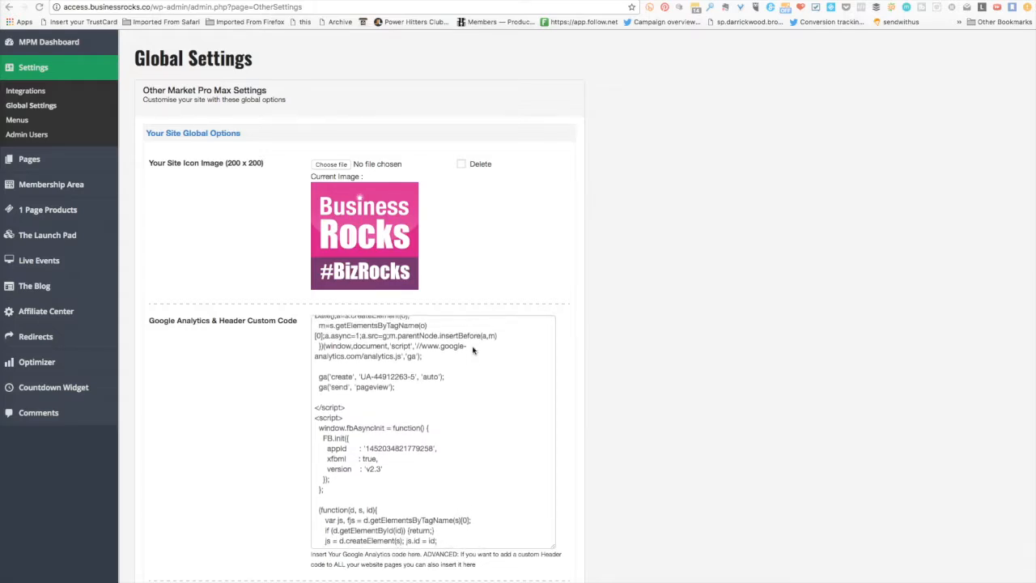
scroll(474, 350, "down", 4)
scroll(473, 349, "down", 4)
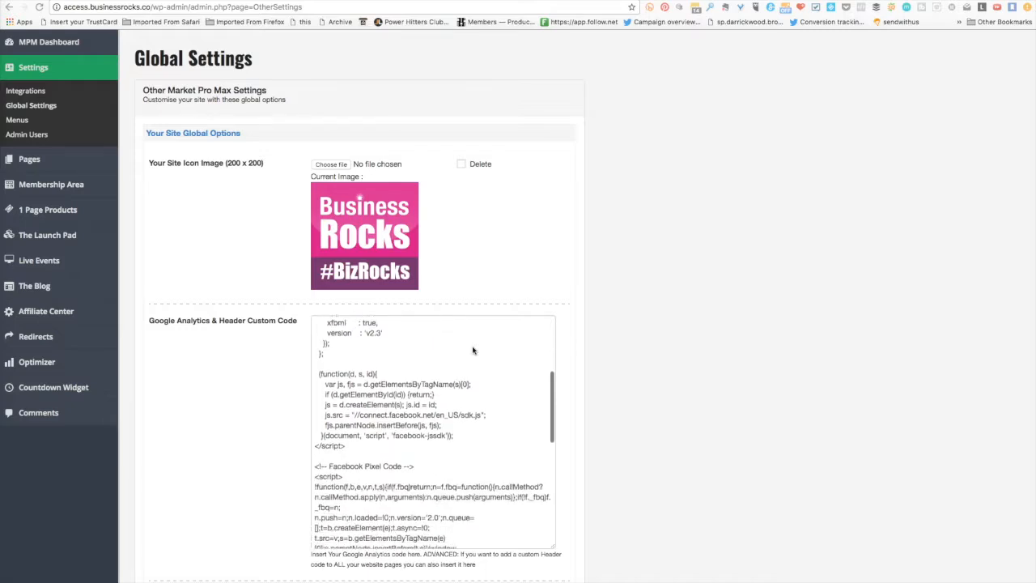
scroll(473, 350, "down", 4)
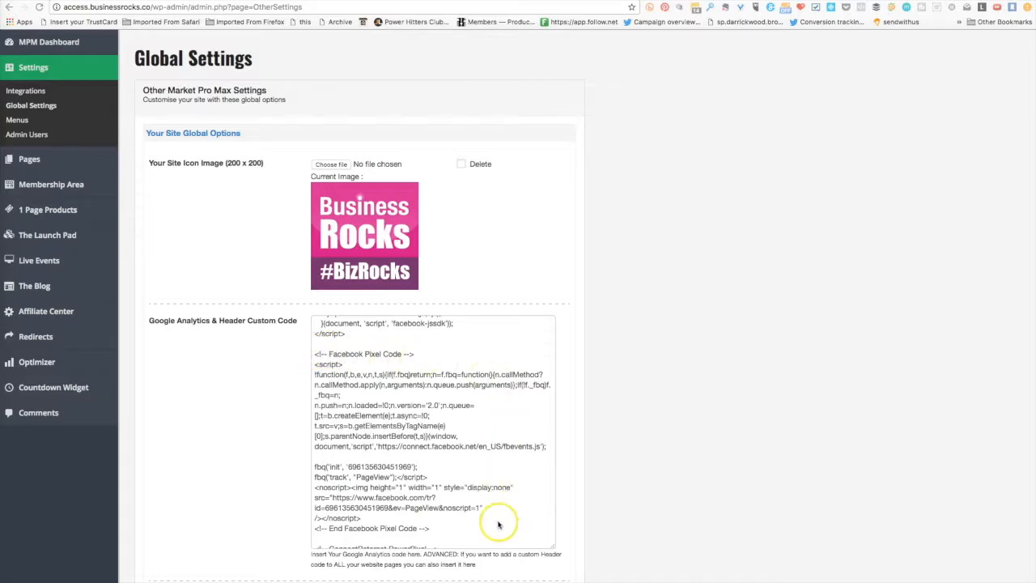
left_click(437, 524)
key("Return")
scroll(487, 463, "down", 5)
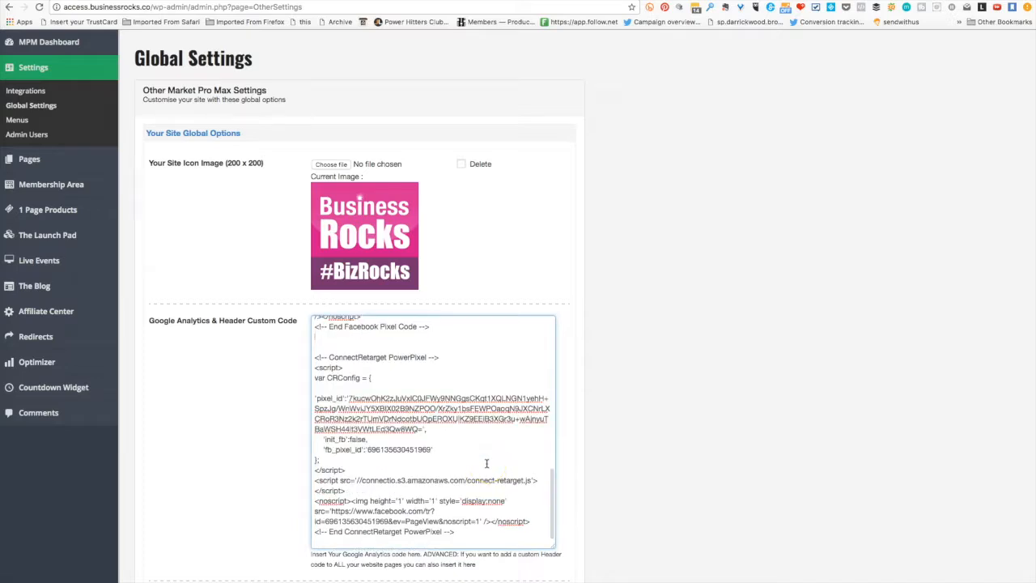
key("Return")
key("Return")
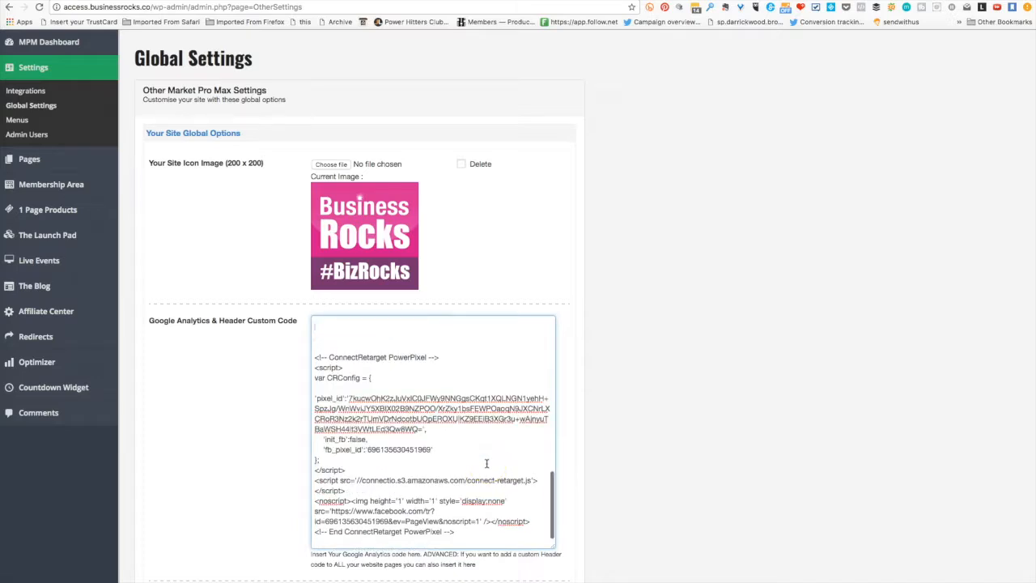
key("Up")
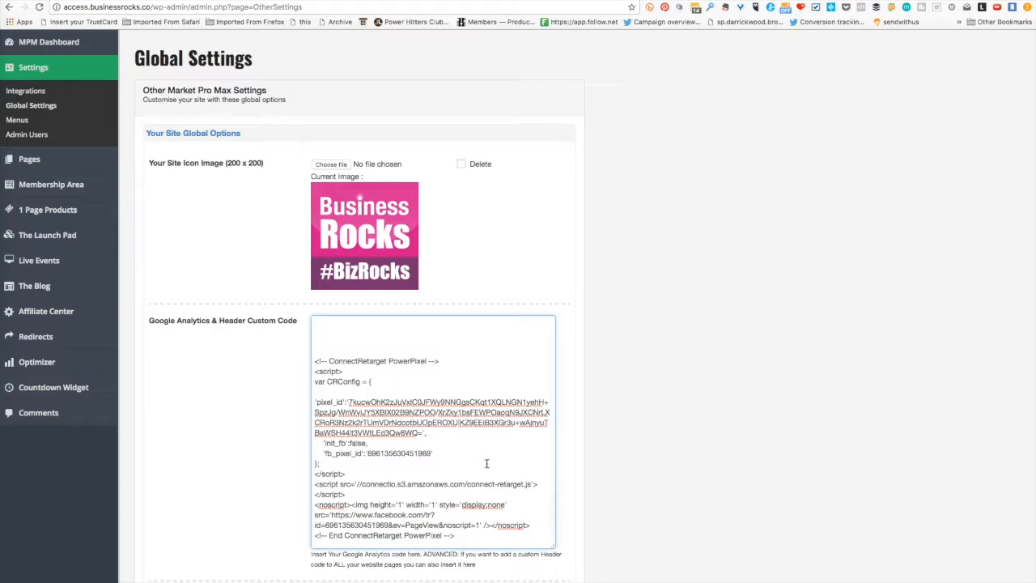
left_click(452, 389)
scroll(430, 351, "up", 10)
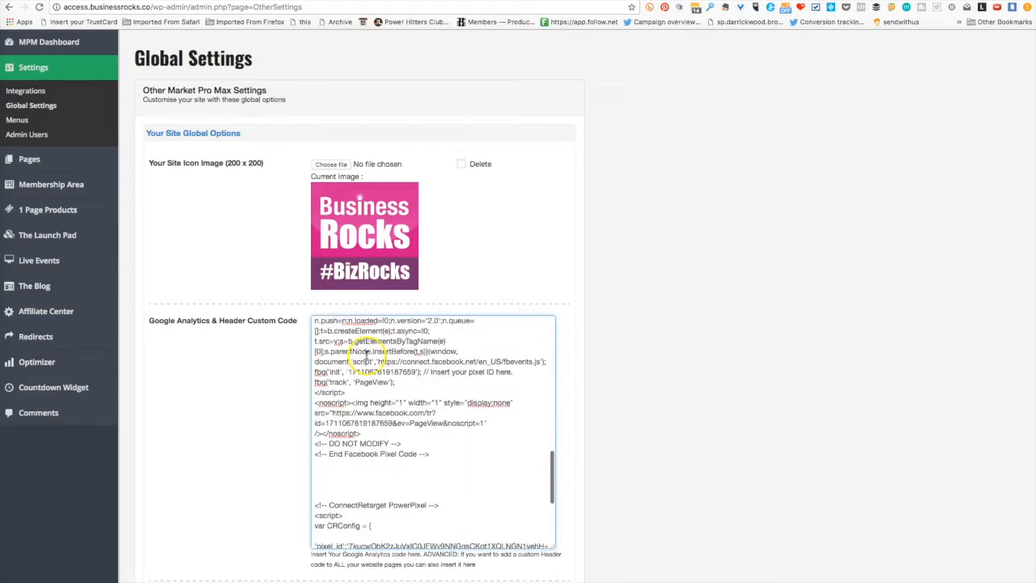
scroll(366, 355, "down", 3)
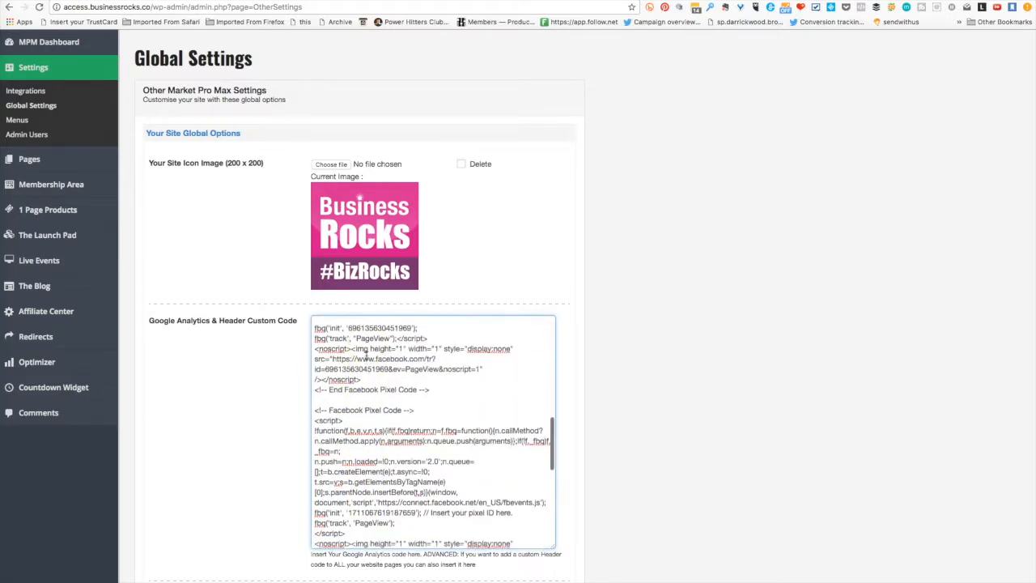
scroll(365, 355, "down", 3)
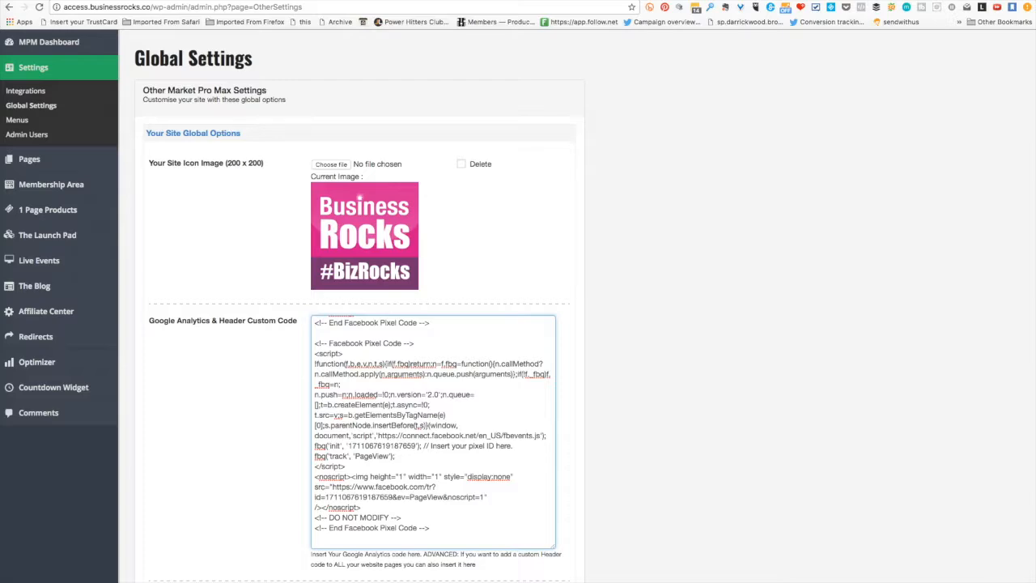
- Return to the Facebook Install Pixel dialog, expand Install Event Code and review the recommended event codes
key("ctrl+Tab")
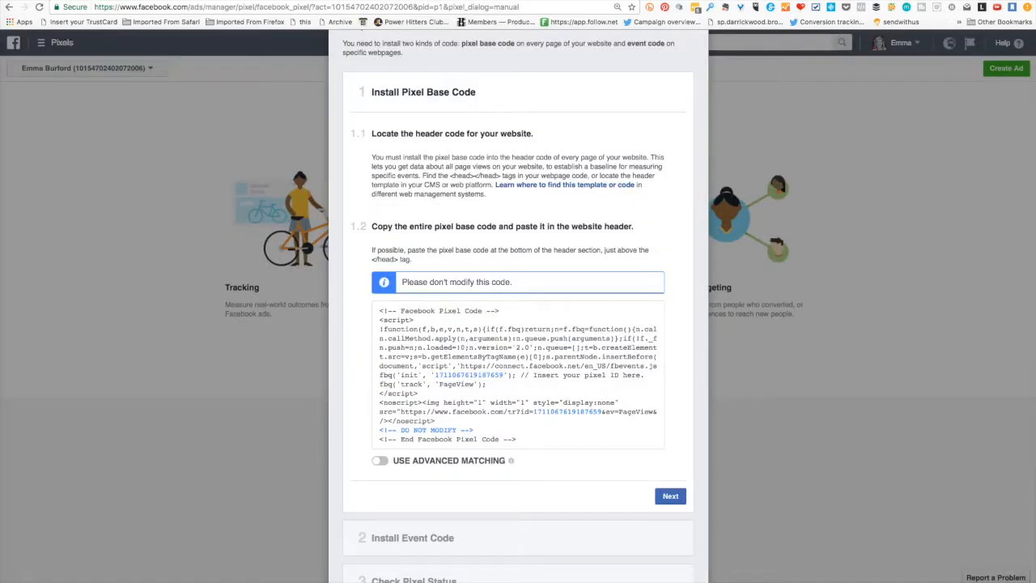
scroll(478, 147, "down", 2)
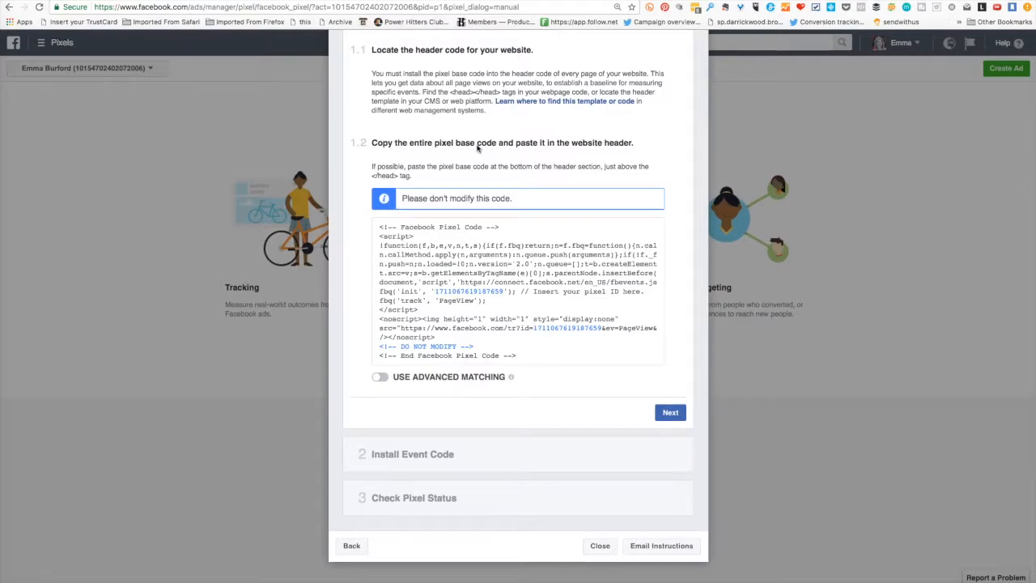
left_click(407, 455)
left_click(407, 456)
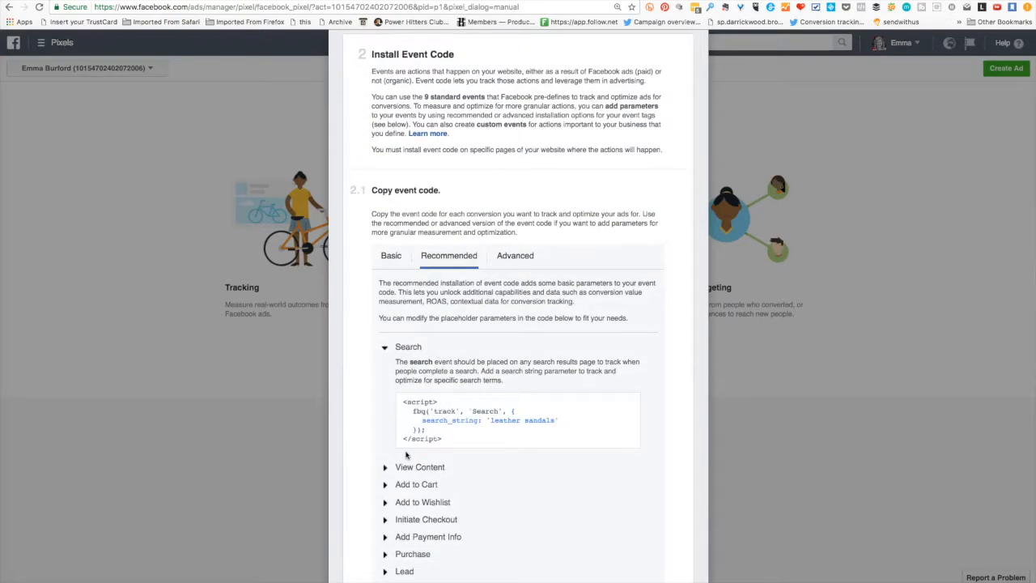
scroll(406, 456, "down", 5)
scroll(406, 456, "down", 2)
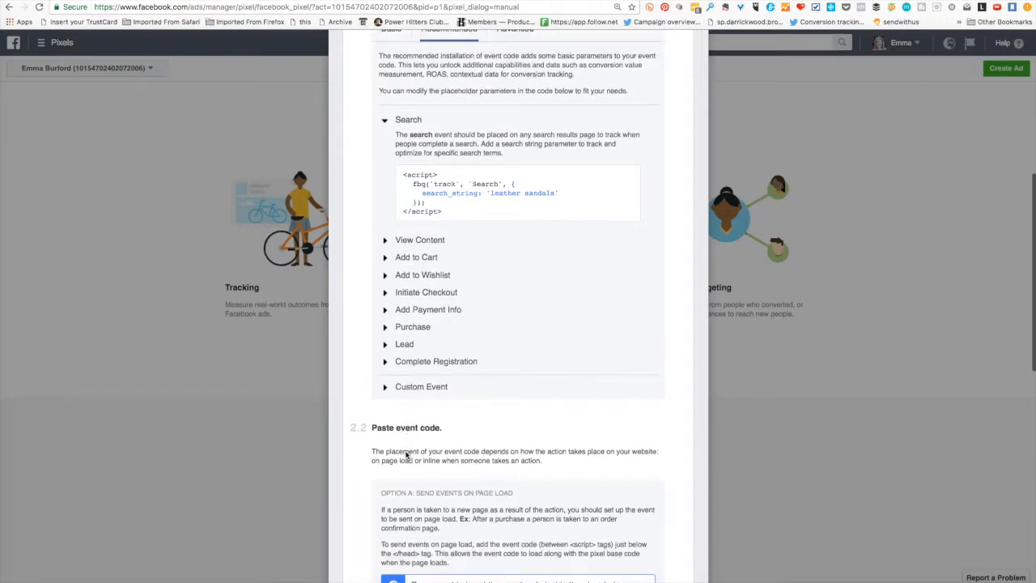
- Review the event code placement options for page load and inline actions, and continue to Check Pixel Status
scroll(406, 456, "down", 7)
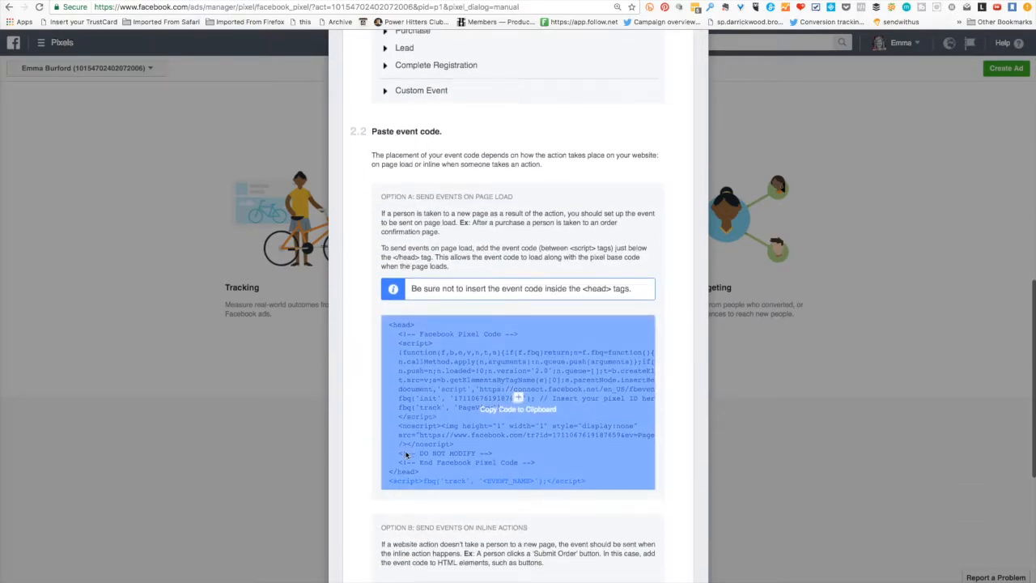
scroll(406, 455, "down", 6)
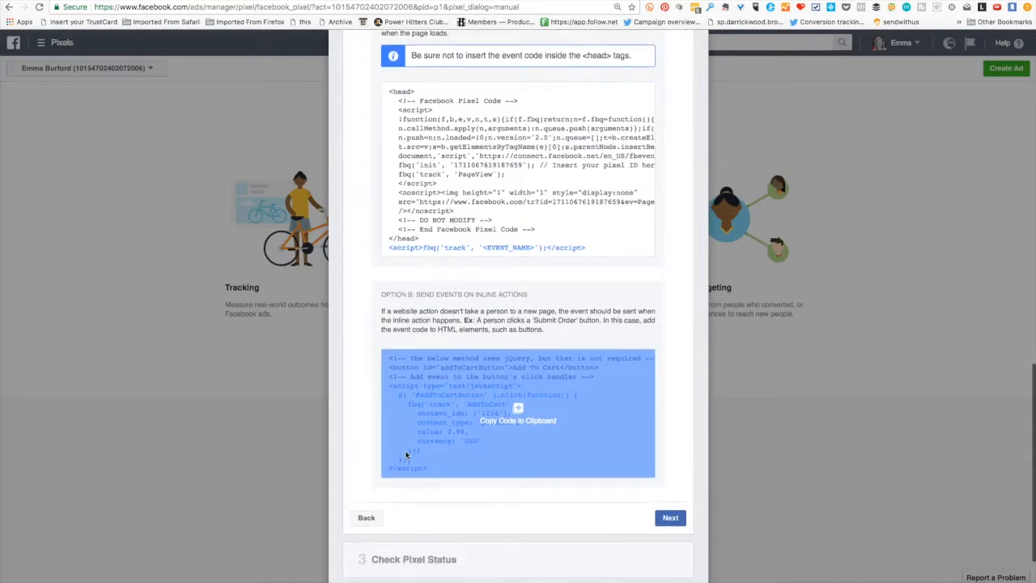
scroll(406, 456, "down", 2)
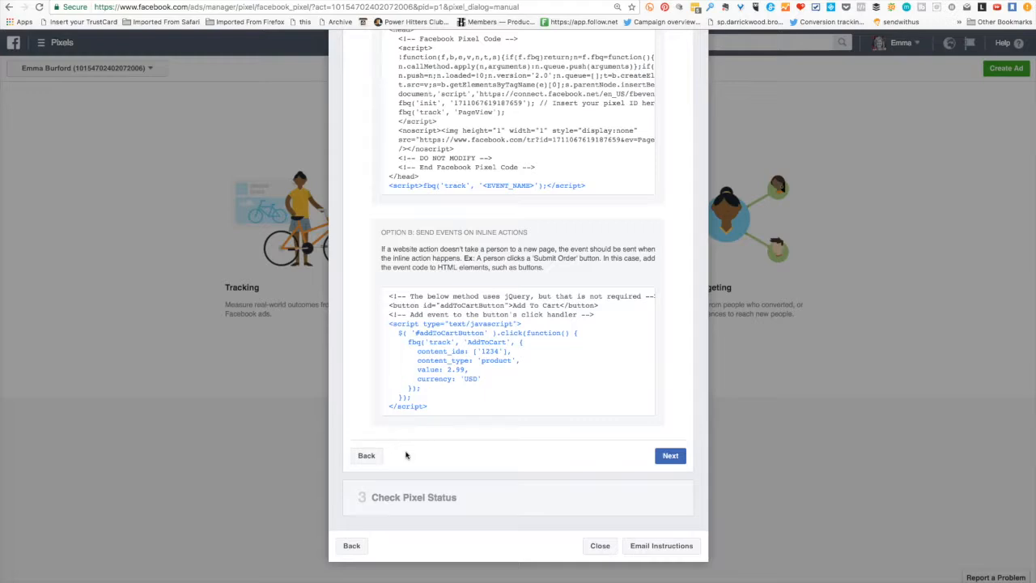
scroll(406, 455, "up", 4)
scroll(407, 455, "down", 4)
left_click(675, 457)
left_click(670, 456)
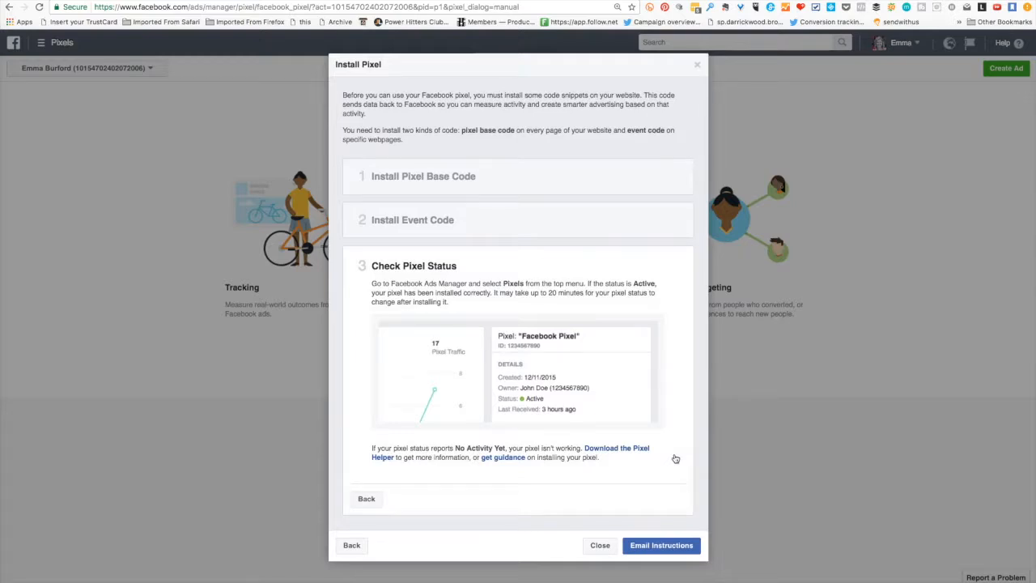
left_click(457, 423)
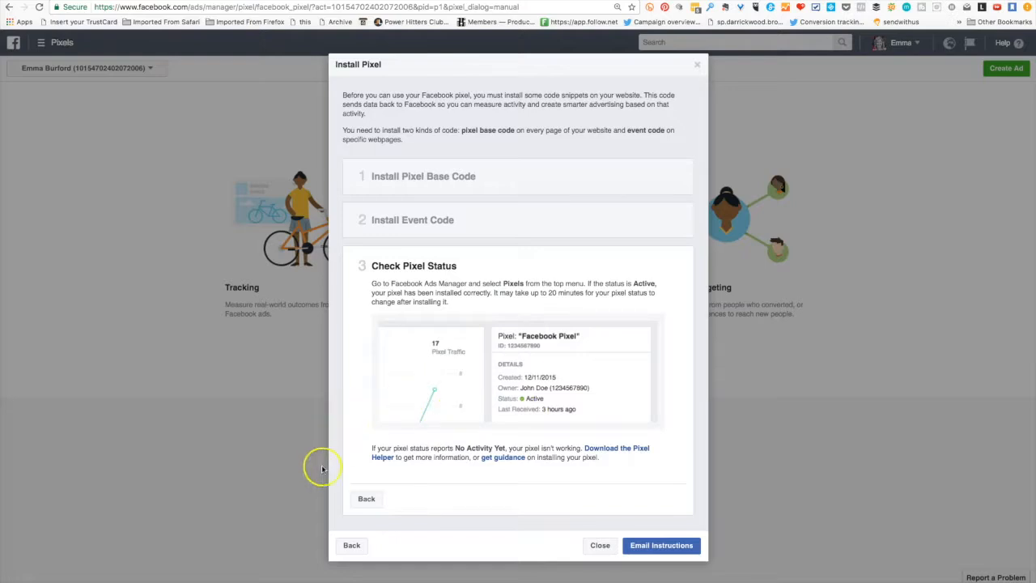
- Open the form for emailing the pixel installation instructions, review the whole message and activate the recipient field
left_click(662, 546)
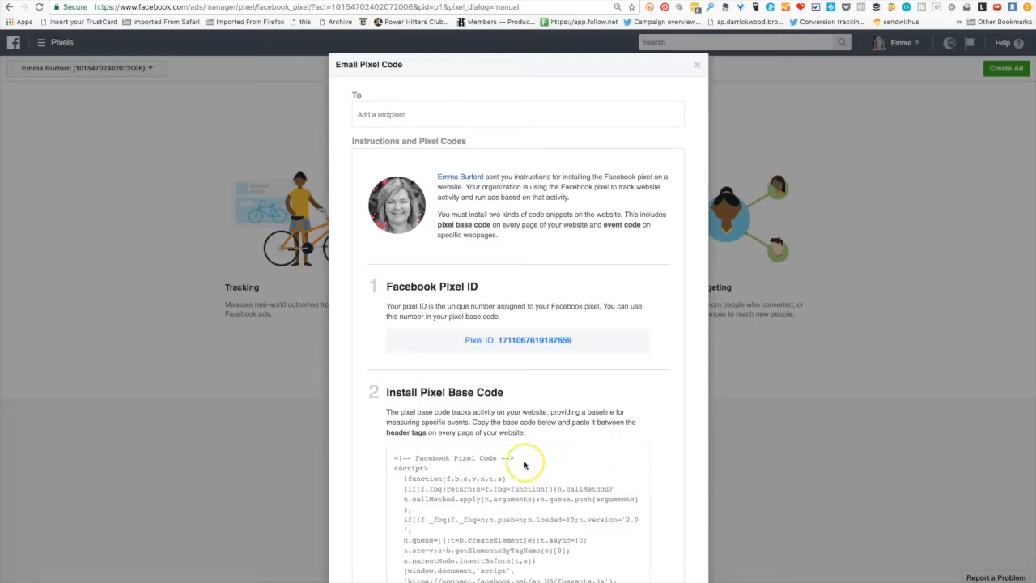
scroll(522, 465, "down", 1)
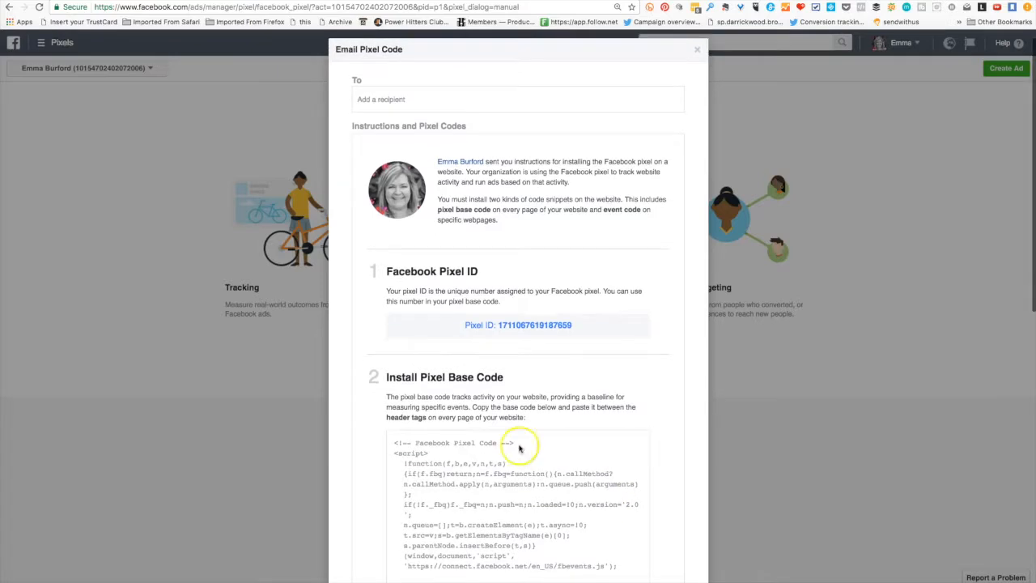
left_click(383, 101)
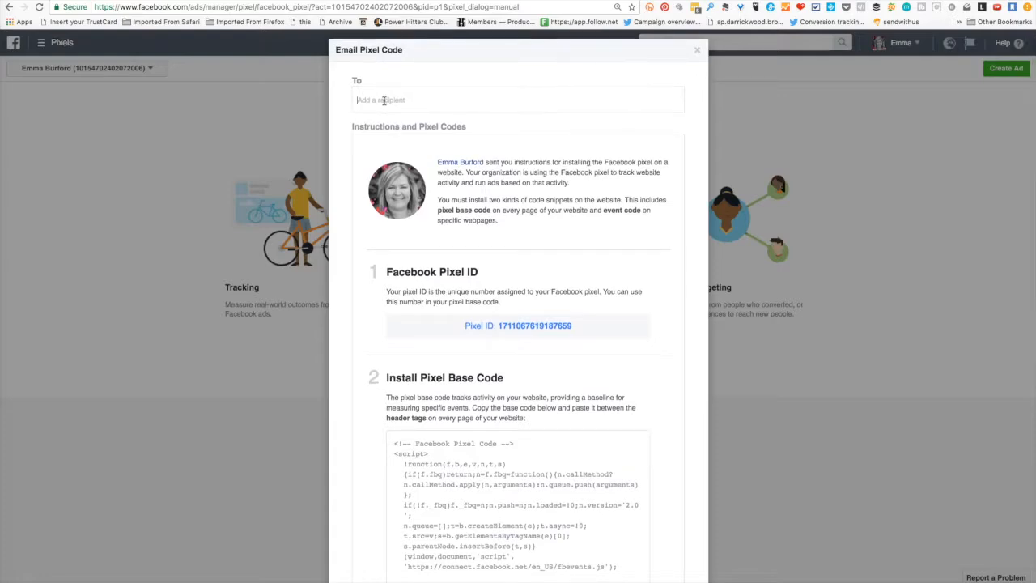
scroll(384, 100, "down", 5)
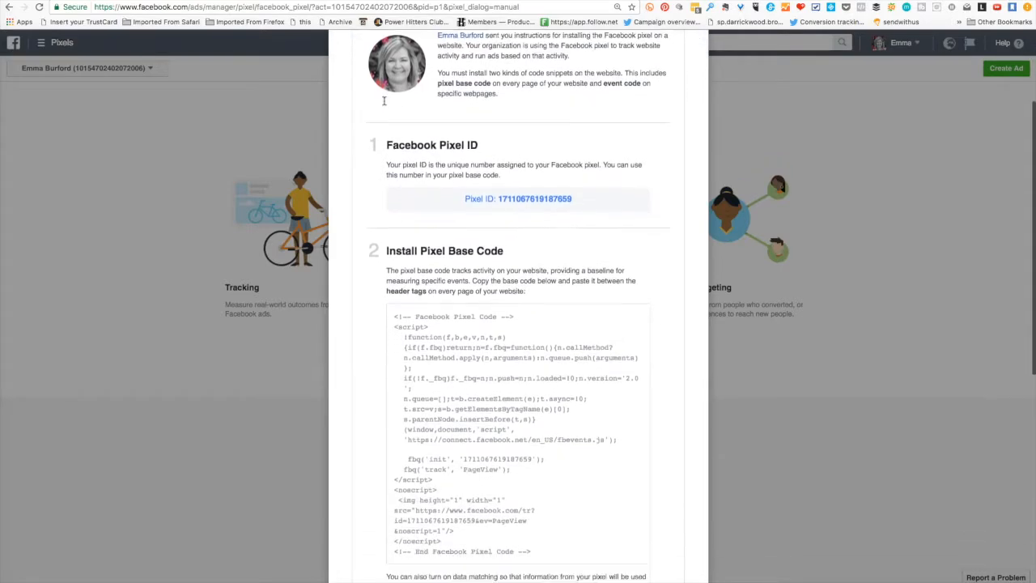
scroll(383, 101, "down", 3)
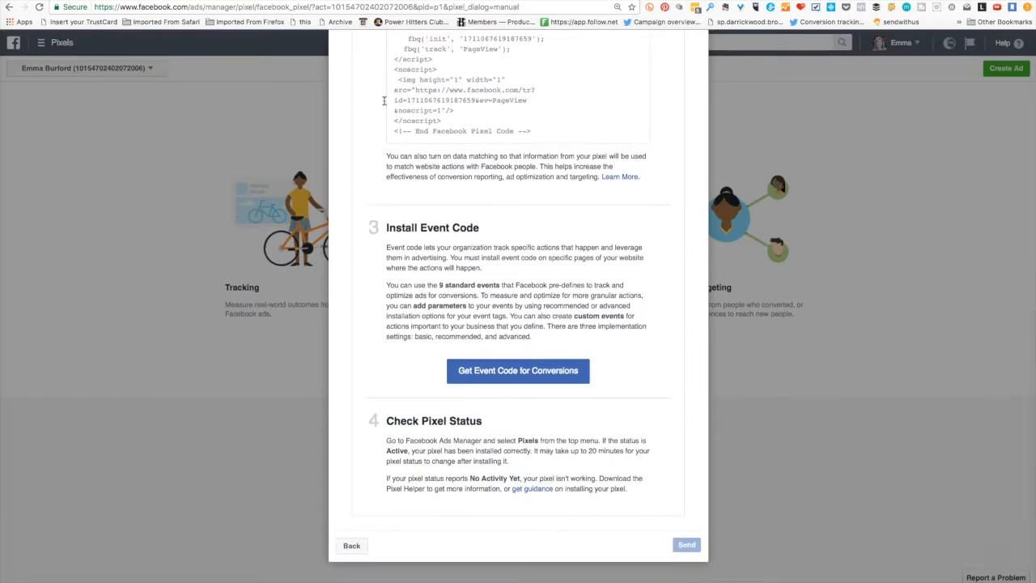
scroll(384, 100, "up", 7)
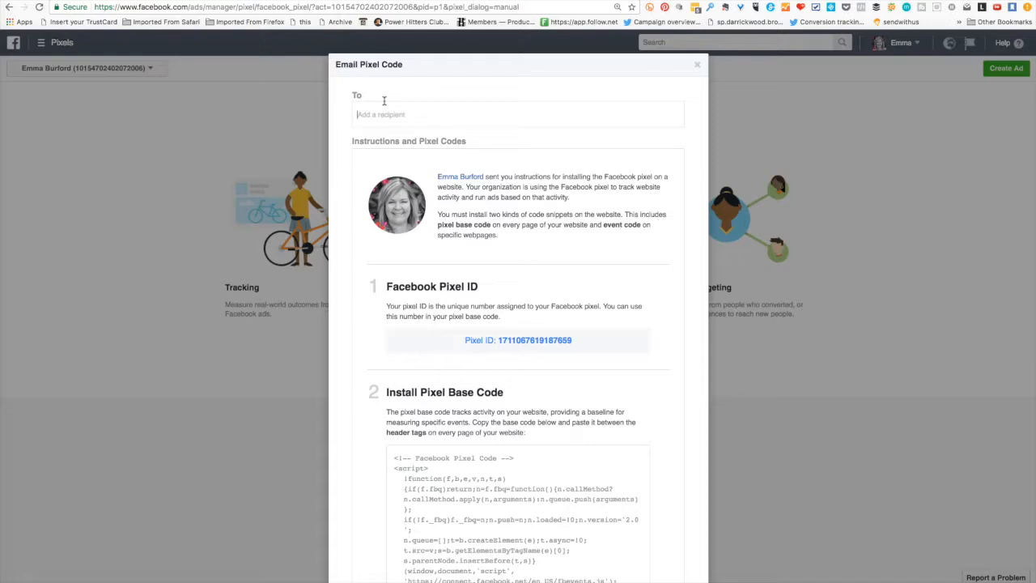
left_click(386, 105)
left_click(385, 105)
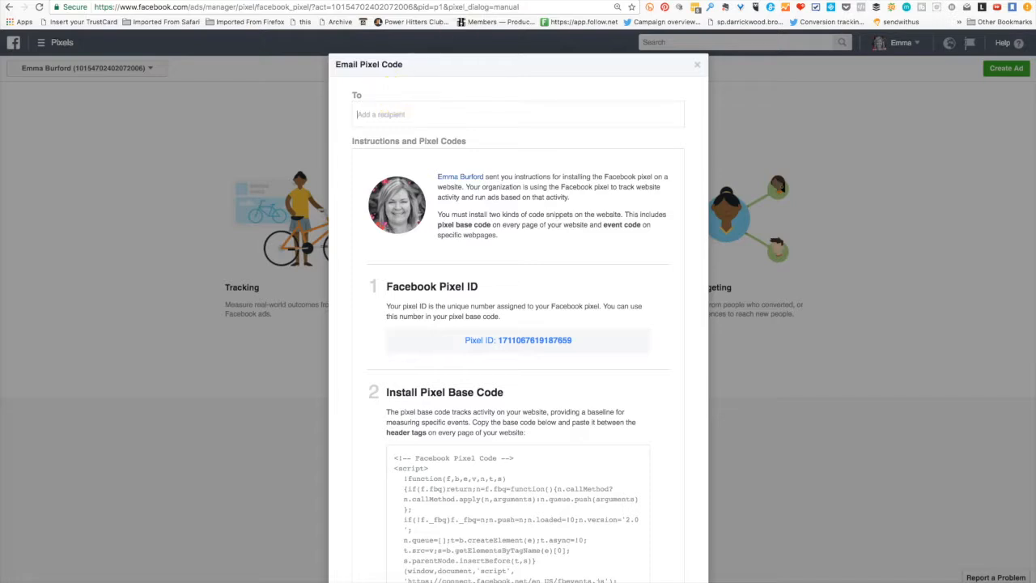